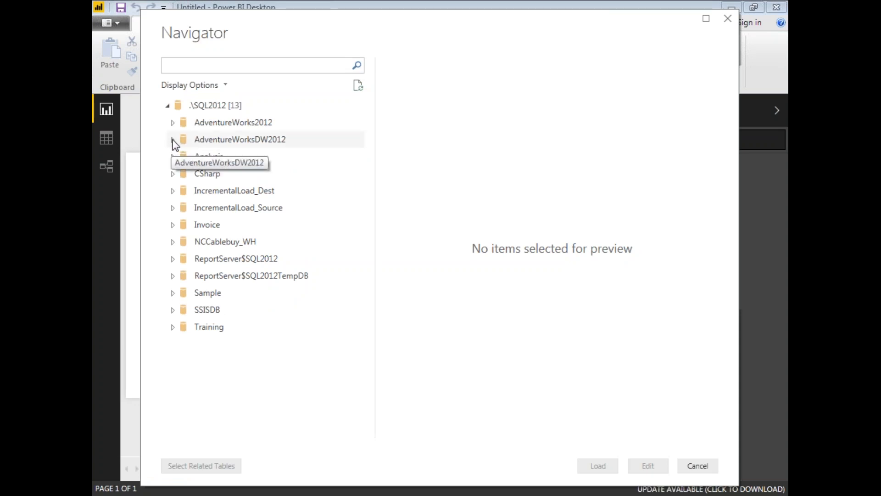
Select the DimProduct, DimProductCategory and DimProductSubcategory tables from the AdventureWorksDW2012 database for import.
left_click(174, 140)
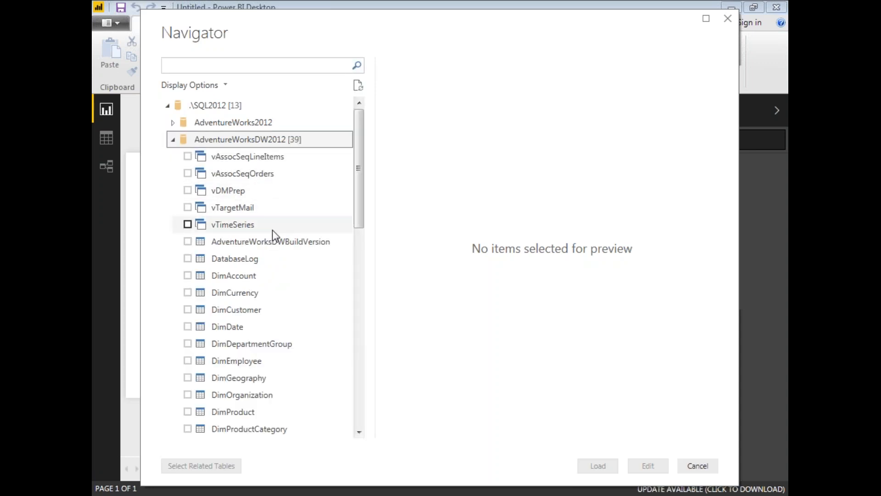
scroll(273, 225, "down", 1)
scroll(261, 224, "down", 2)
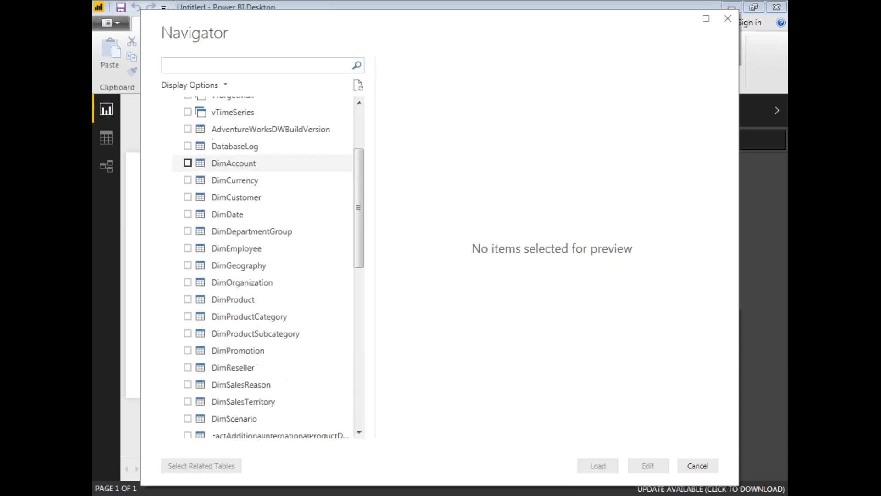
scroll(188, 122, "down", 1)
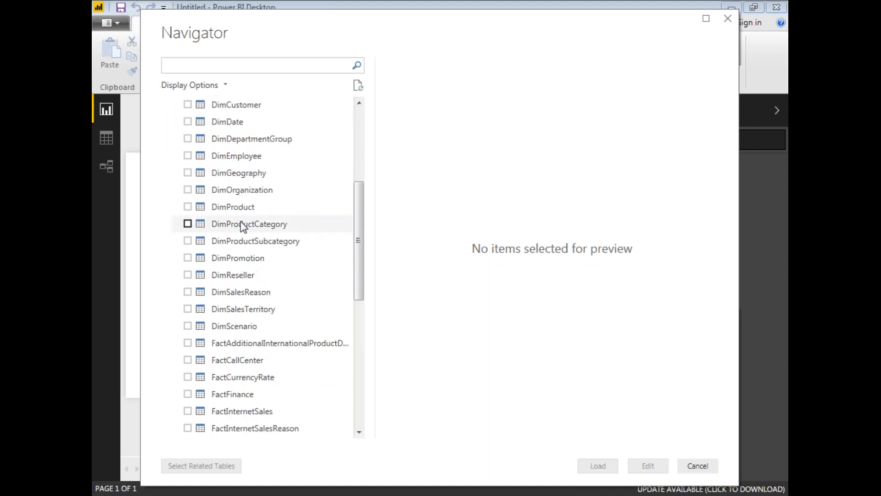
left_click(188, 207)
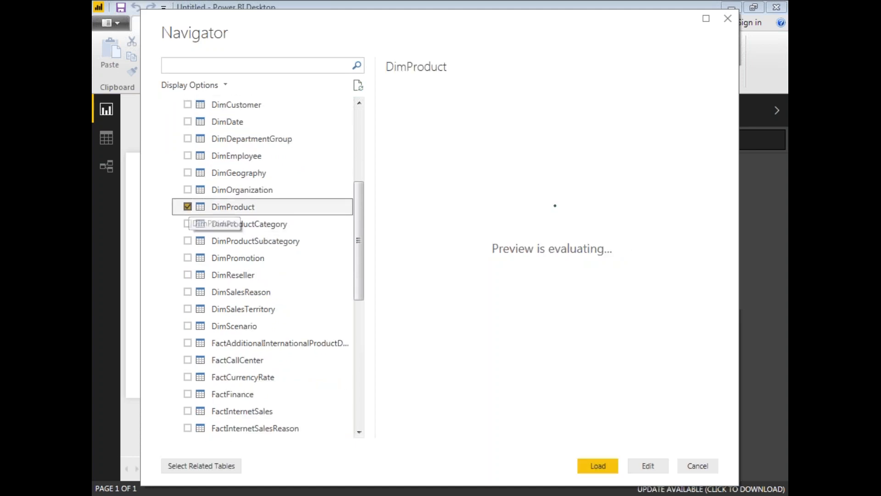
left_click(188, 224)
left_click(188, 240)
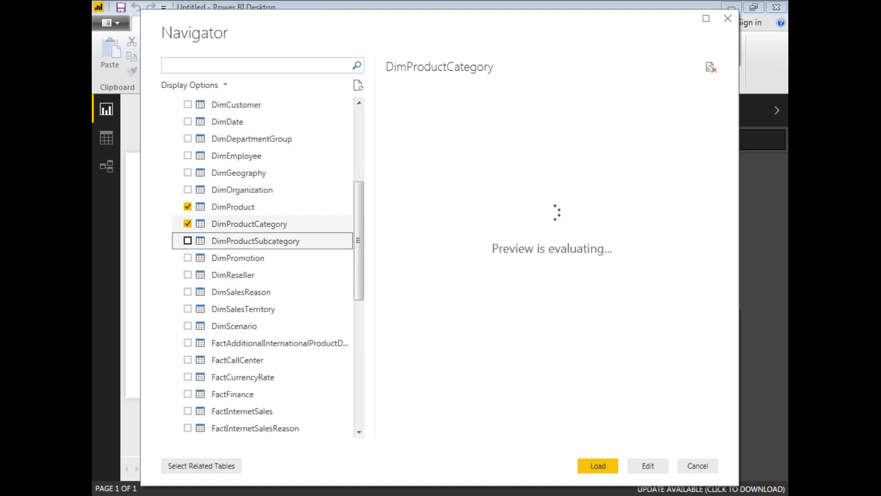
Include the FactInternetSales table in the selection and load all selected tables into the report.
scroll(241, 237, "down", 1)
scroll(242, 237, "down", 1)
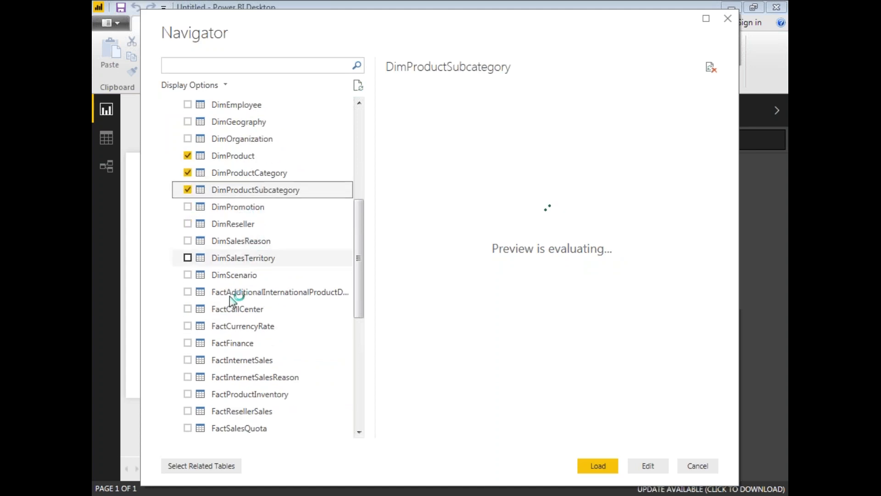
left_click(187, 360)
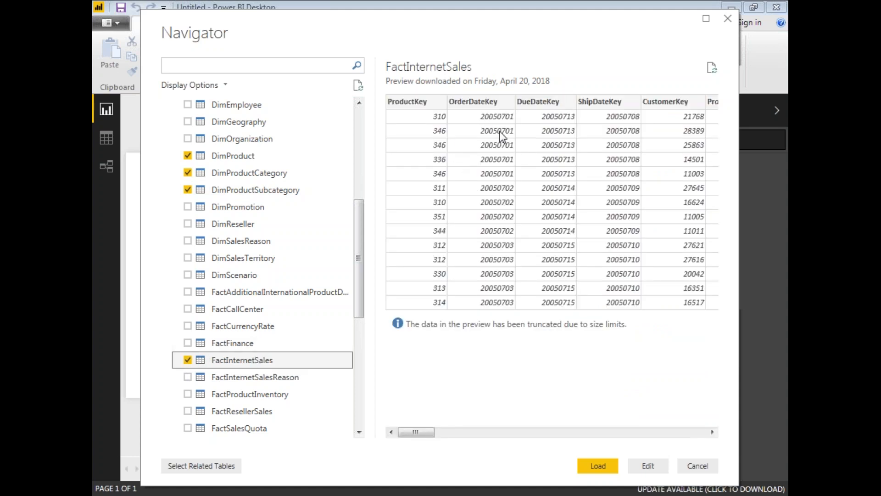
left_click(596, 466)
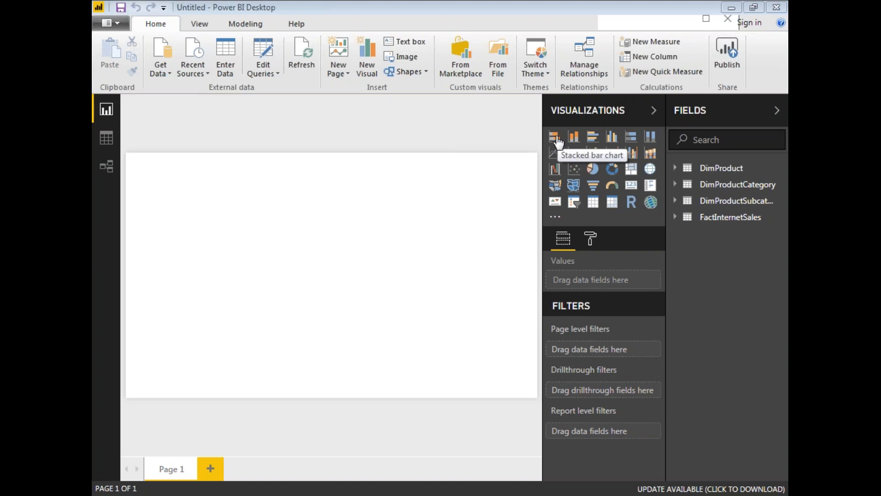
Add a stacked column chart to the page and enlarge it to fill most of the left half at full page height.
left_click(574, 137)
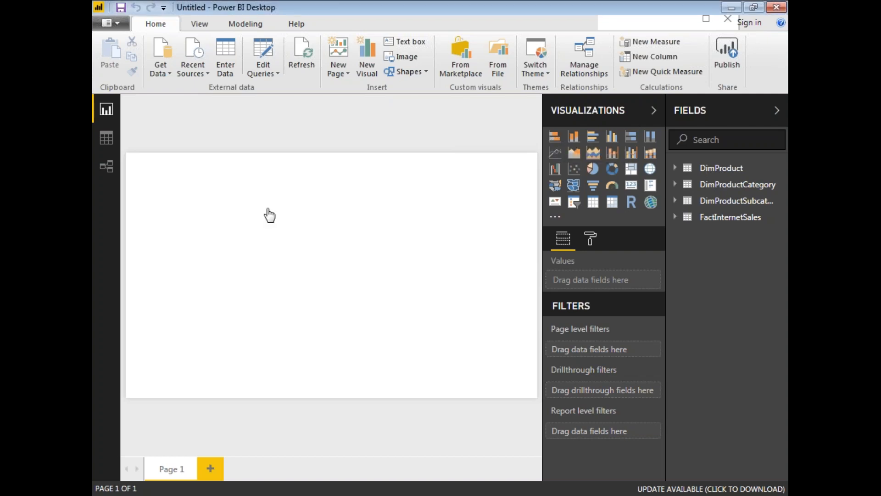
left_click_drag(219, 260, 322, 396)
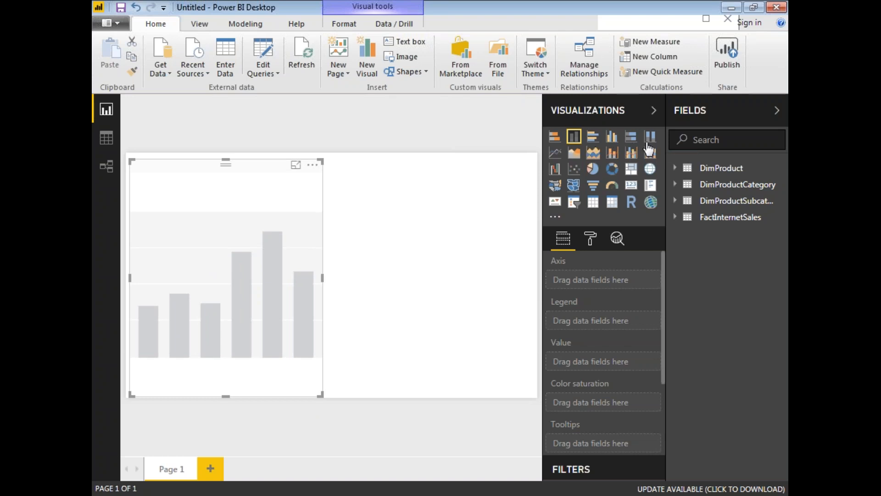
left_click(555, 140)
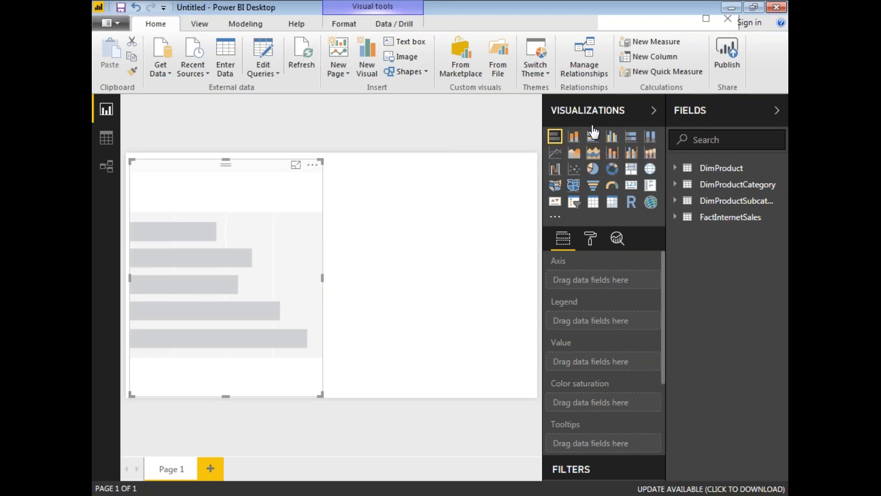
left_click(574, 140)
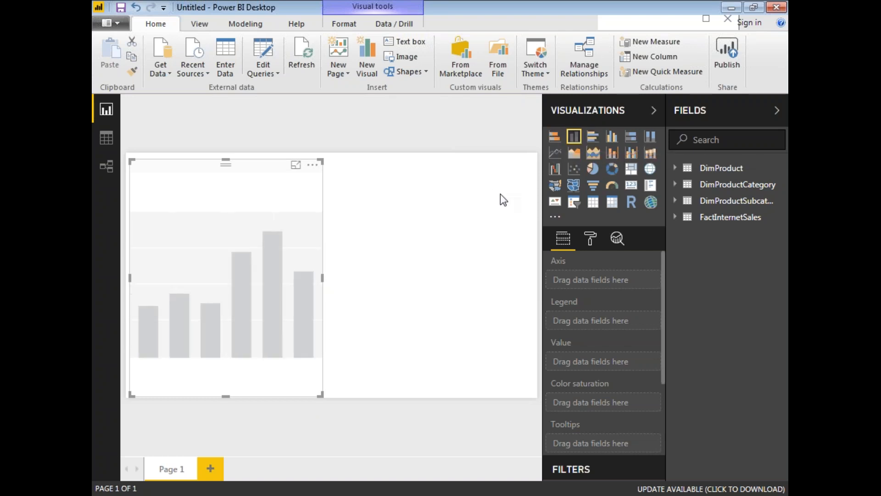
Add a clustered bar chart in the empty area beside the column chart and shift it slightly to the right.
left_click(476, 205)
left_click(611, 137)
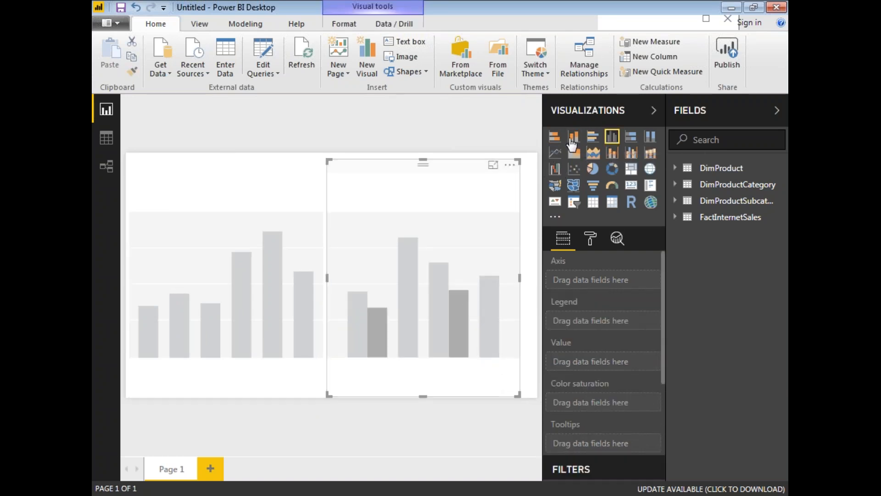
left_click(592, 140)
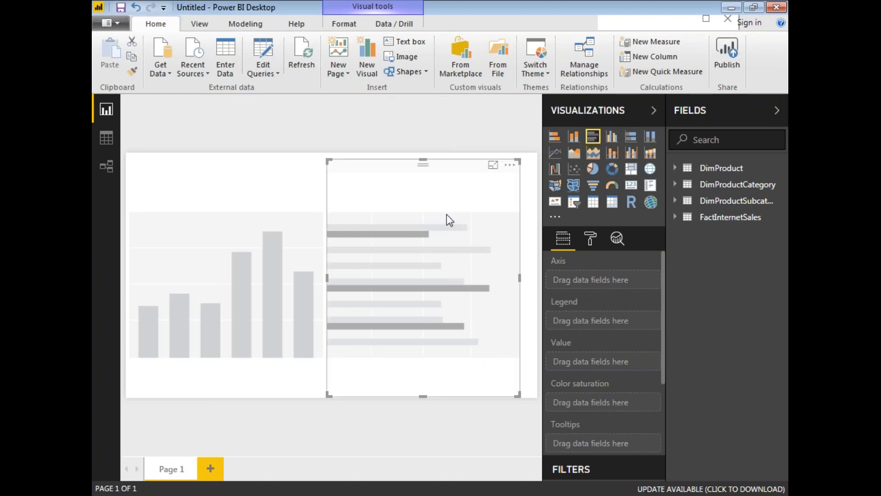
left_click_drag(439, 208, 449, 209)
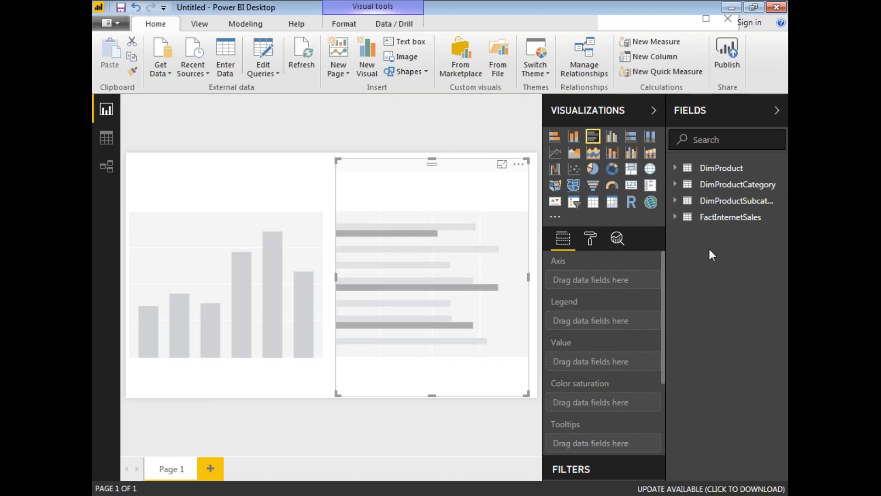
Assign EnglishProductName from DimProduct to the axis of the stacked column chart.
left_click(291, 303)
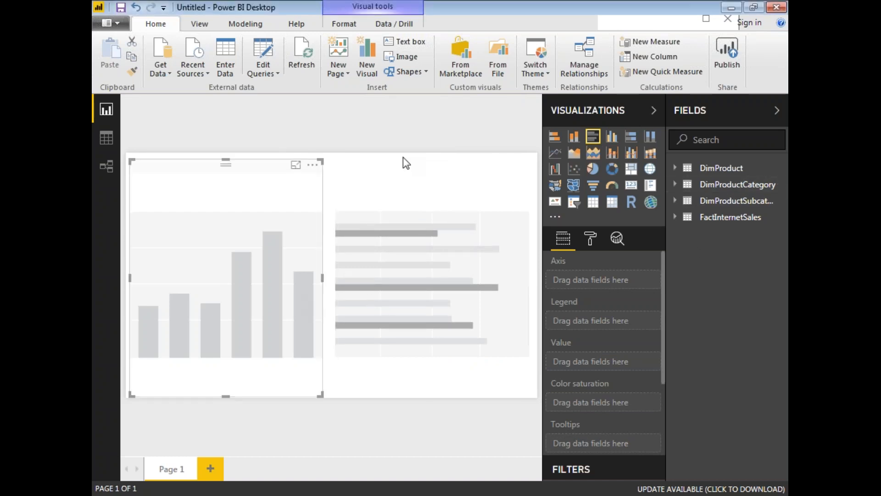
left_click(676, 174)
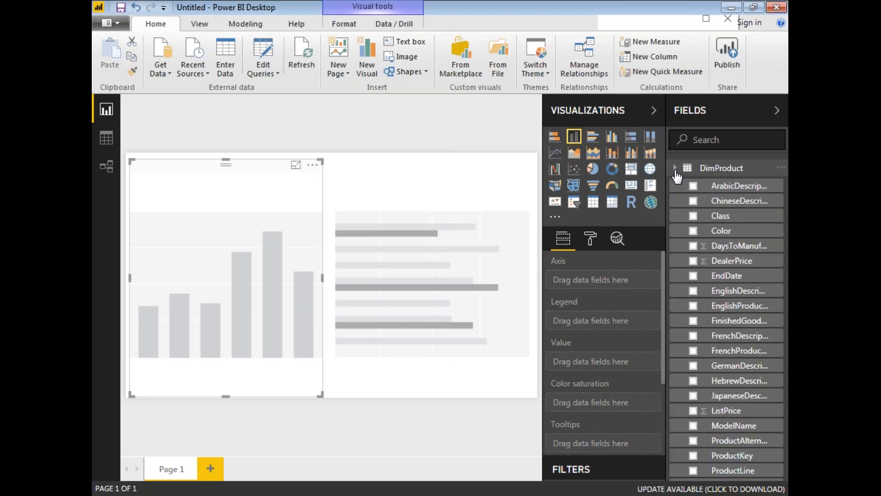
scroll(689, 178, "down", 2)
scroll(691, 178, "down", 1)
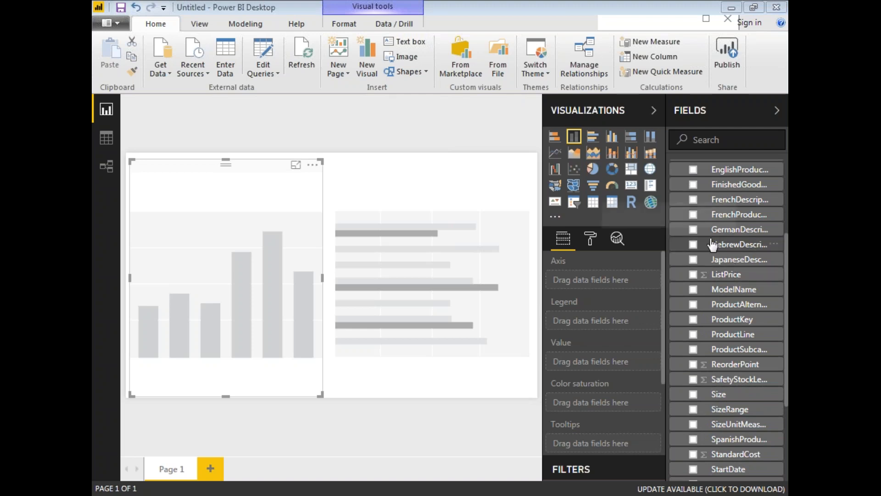
left_click(693, 171)
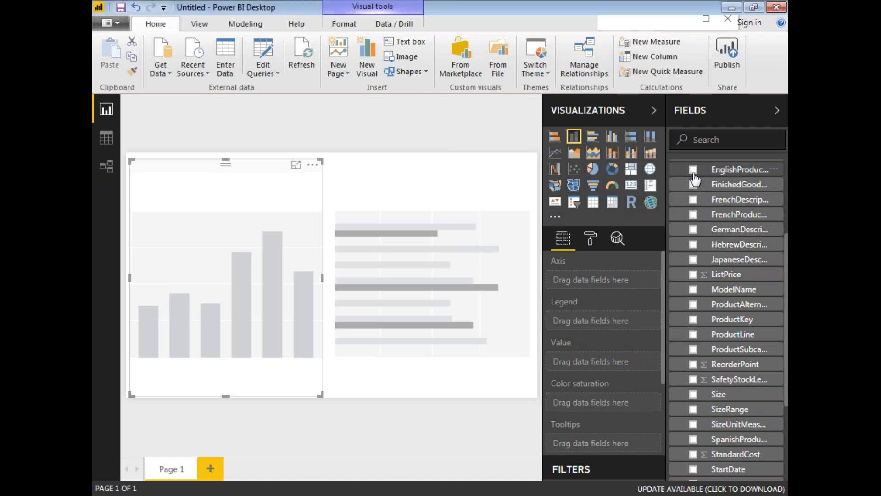
Add SalesAmount from FactInternetSales as the value of the stacked column chart.
scroll(785, 267, "up", 3)
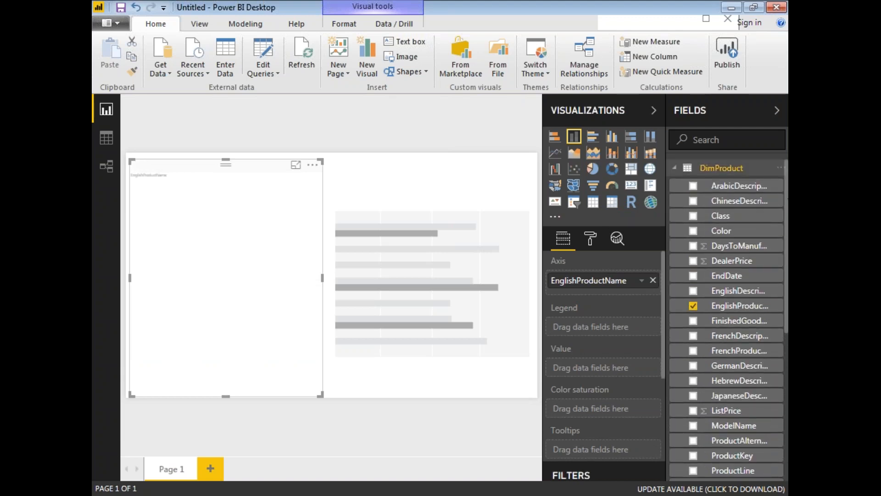
left_click(675, 167)
left_click(675, 218)
scroll(744, 273, "down", 3)
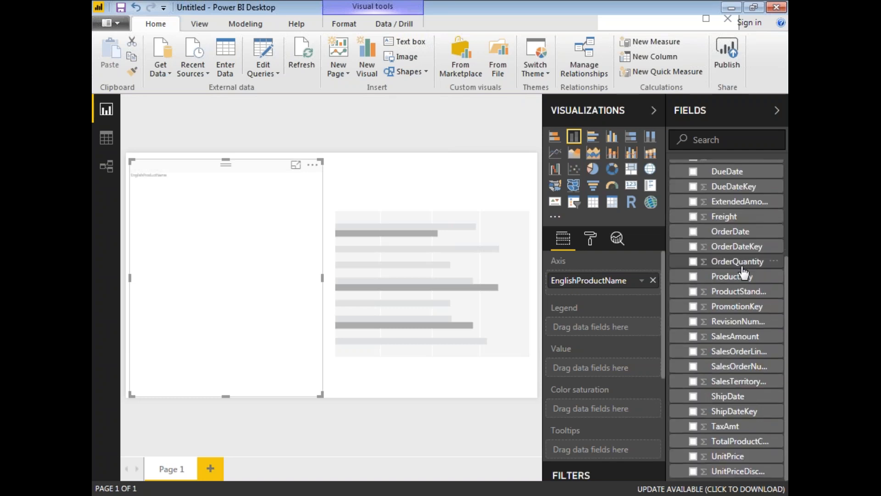
left_click(693, 337)
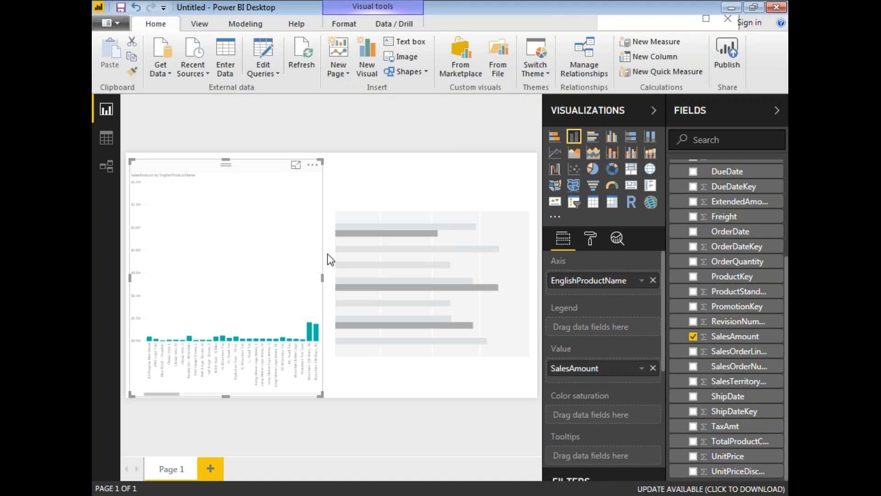
Examine the sales by product column chart in focus mode and return to the report page.
mouse_move(173, 395)
left_mouse_down()
mouse_move(196, 401)
mouse_move(173, 399)
left_mouse_up()
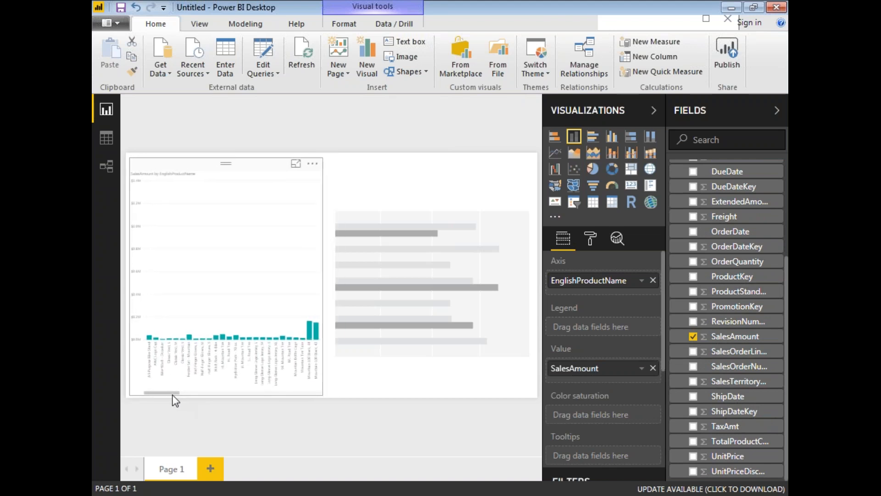
left_click(296, 165)
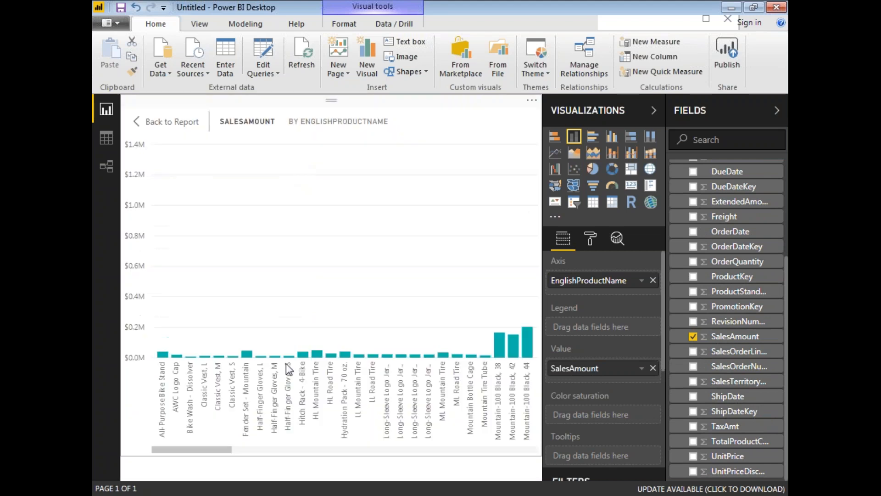
mouse_move(226, 450)
left_mouse_down()
mouse_move(403, 439)
mouse_move(211, 448)
left_mouse_up()
left_click(171, 121)
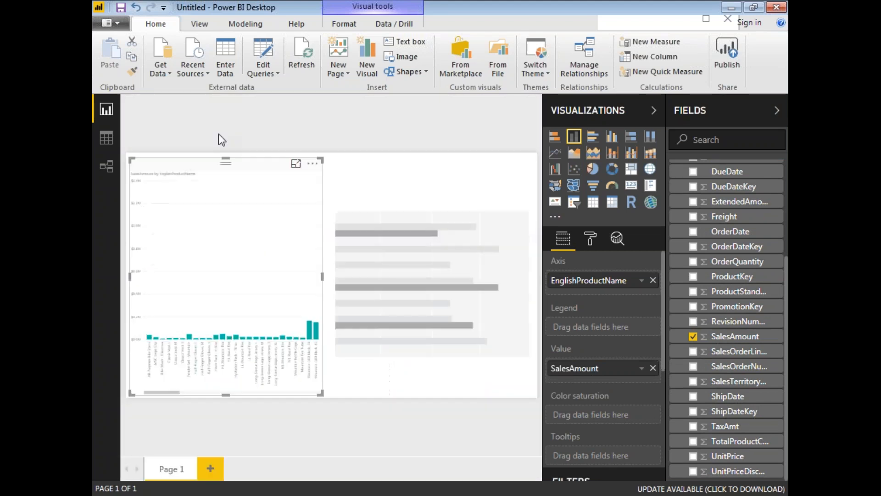
Fill the clustered bar chart with SalesAmount from FactInternetSales by EnglishProductCategoryName from DimProductCategory.
left_click(422, 272)
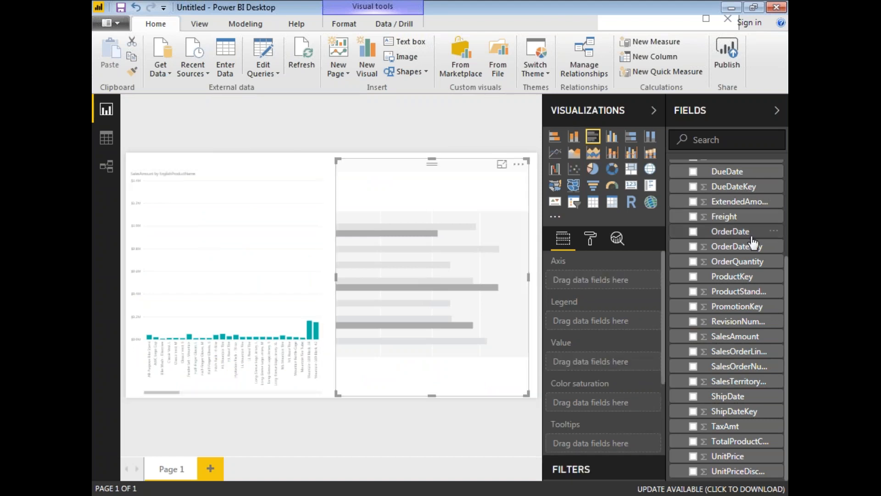
left_click(693, 336)
scroll(780, 315, "up", 3)
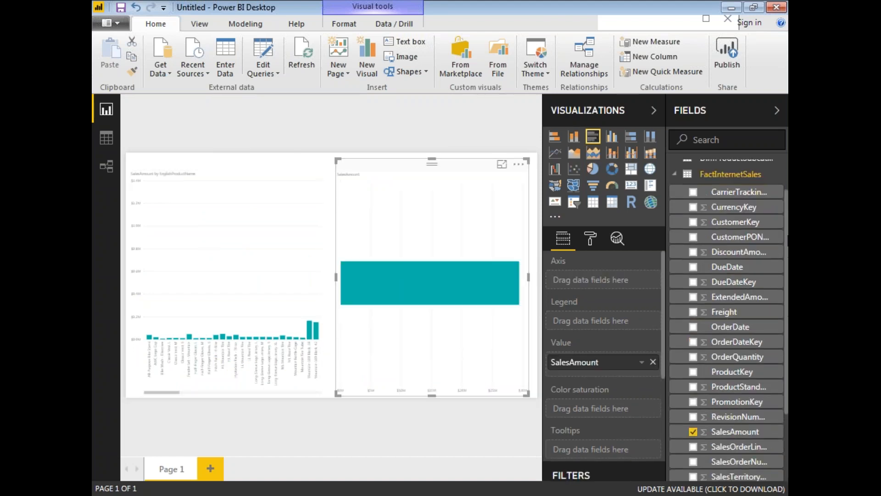
left_click(676, 194)
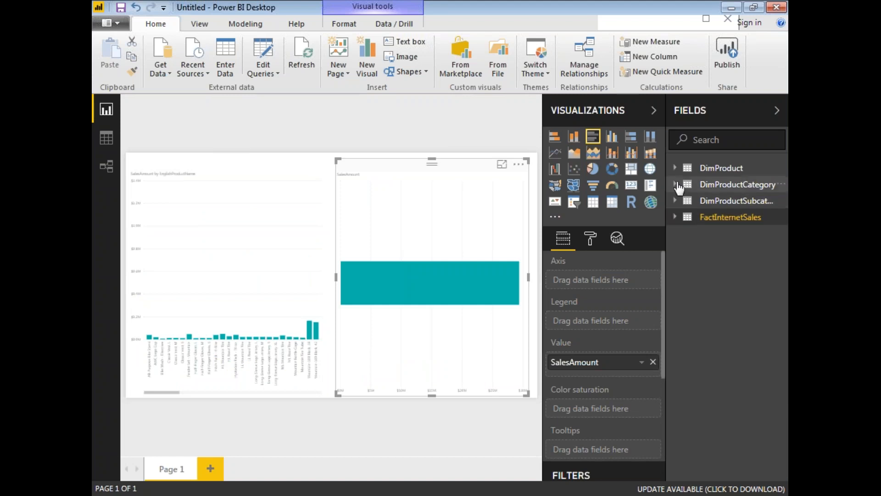
left_click(677, 185)
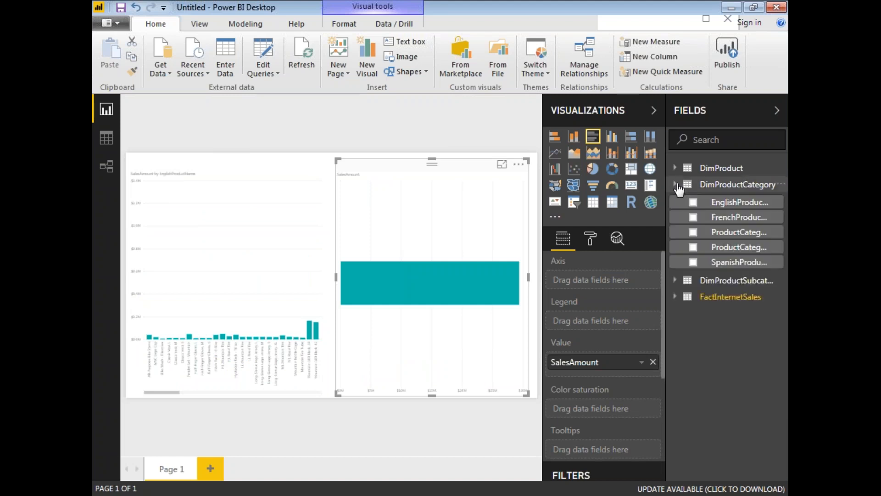
left_click(693, 202)
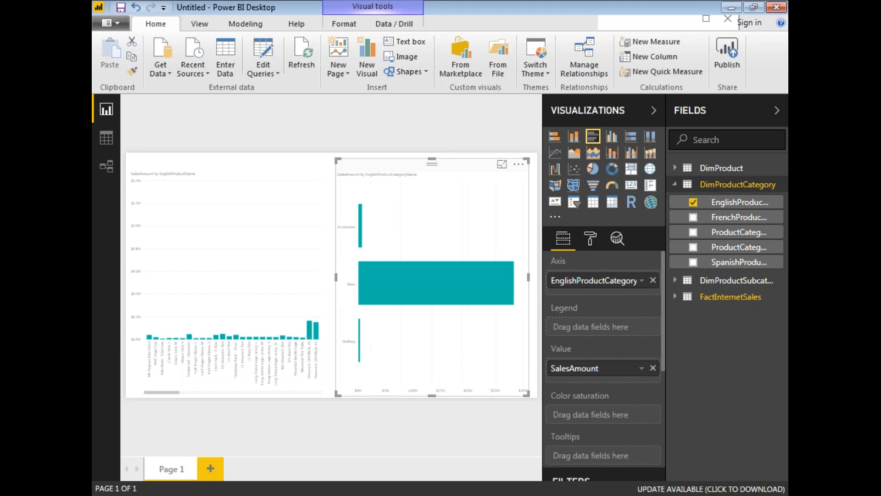
Collapse the field list and the visualization and filter settings to give the report page more room.
left_click(778, 113)
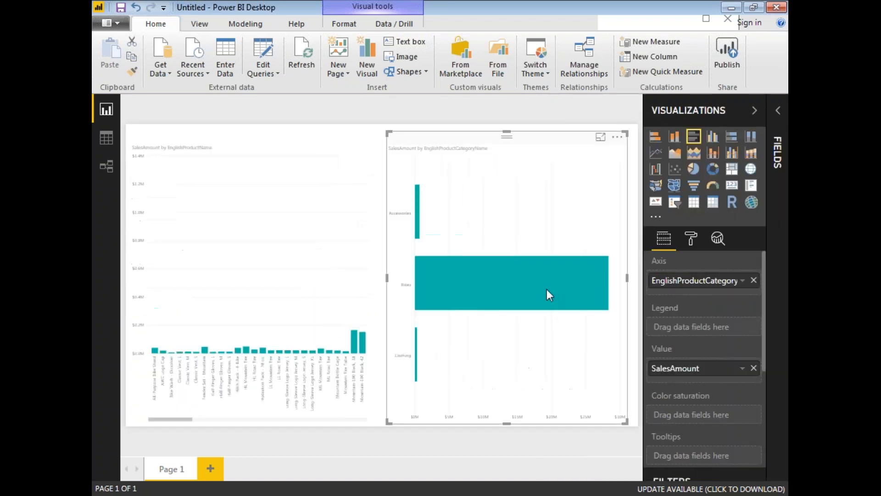
left_click(753, 113)
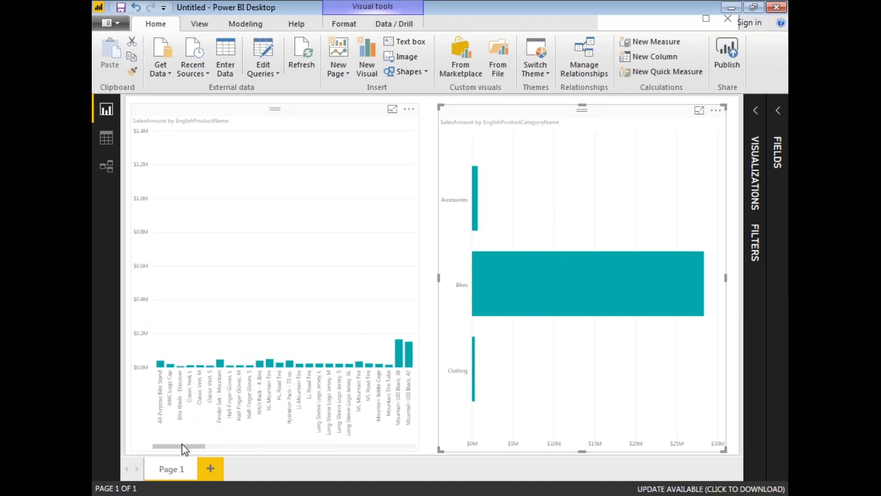
mouse_move(182, 445)
left_mouse_down()
mouse_move(353, 445)
mouse_move(176, 444)
left_mouse_up()
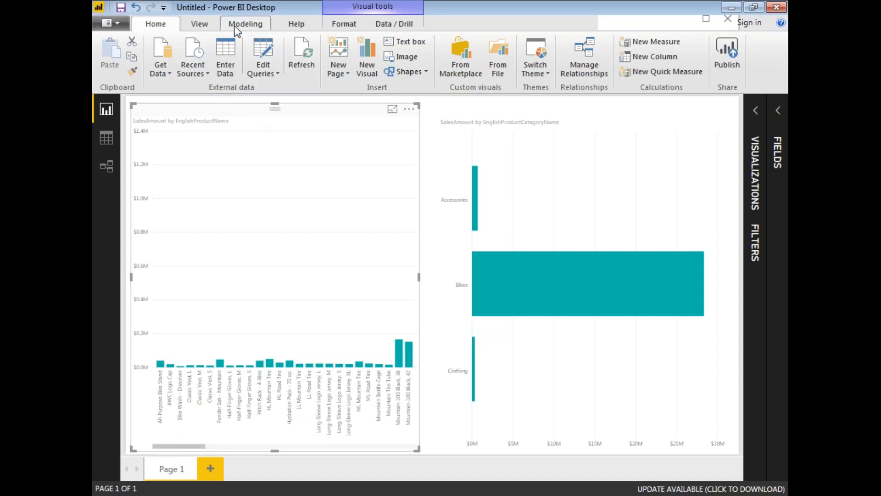
Create a security role in the model and name it Bikes.
left_click(425, 128)
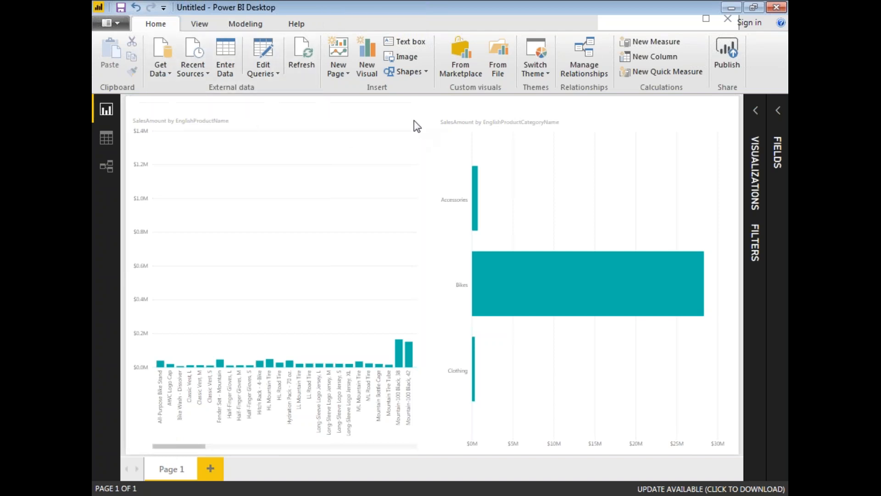
left_click(246, 24)
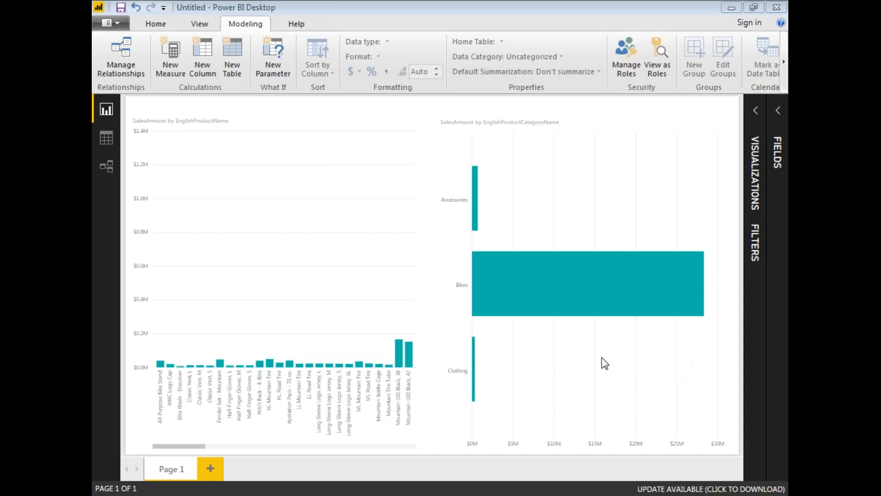
mouse_move(617, 37)
left_mouse_down()
mouse_move(622, 92)
mouse_move(641, 57)
mouse_move(629, 37)
mouse_move(633, 66)
left_mouse_up()
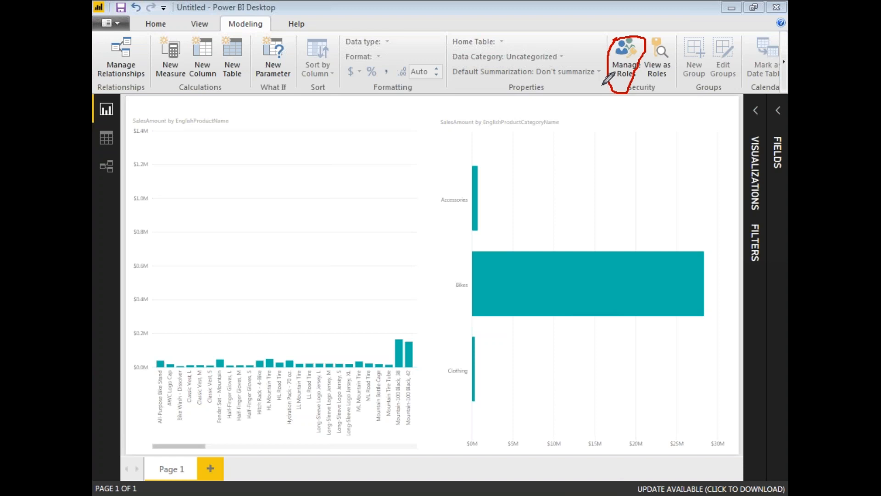
key("Escape")
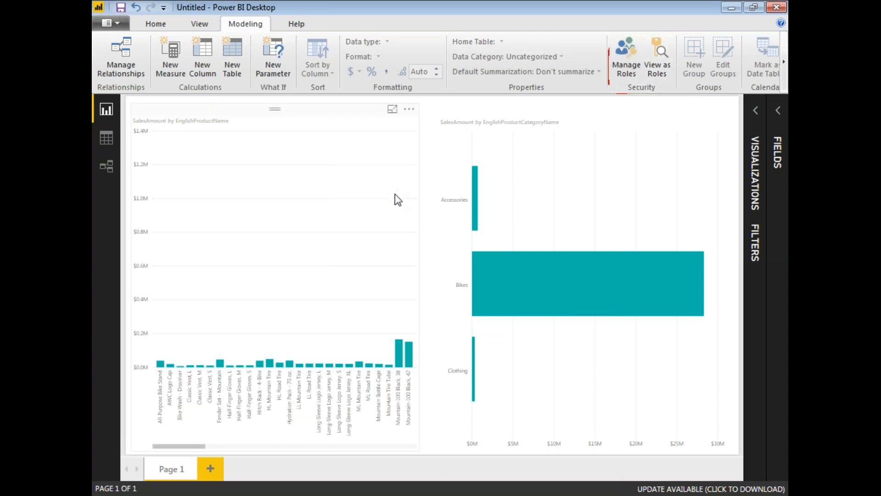
left_click(624, 55)
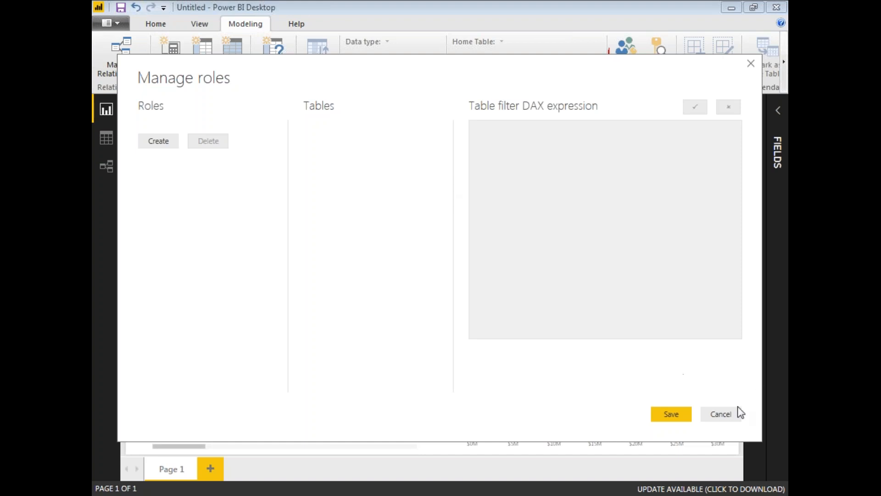
mouse_move(158, 124)
left_mouse_down()
mouse_move(156, 163)
mouse_move(175, 146)
mouse_move(158, 123)
mouse_move(185, 149)
mouse_move(242, 155)
mouse_move(194, 125)
left_mouse_up()
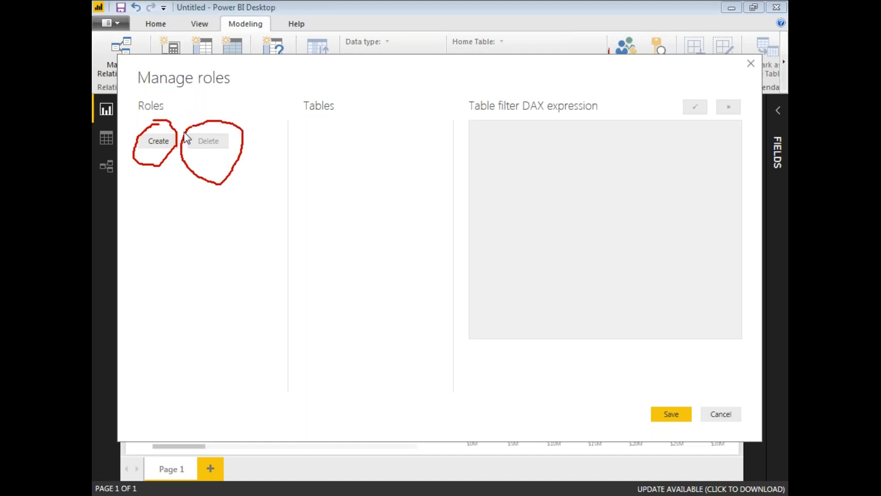
left_click(158, 143)
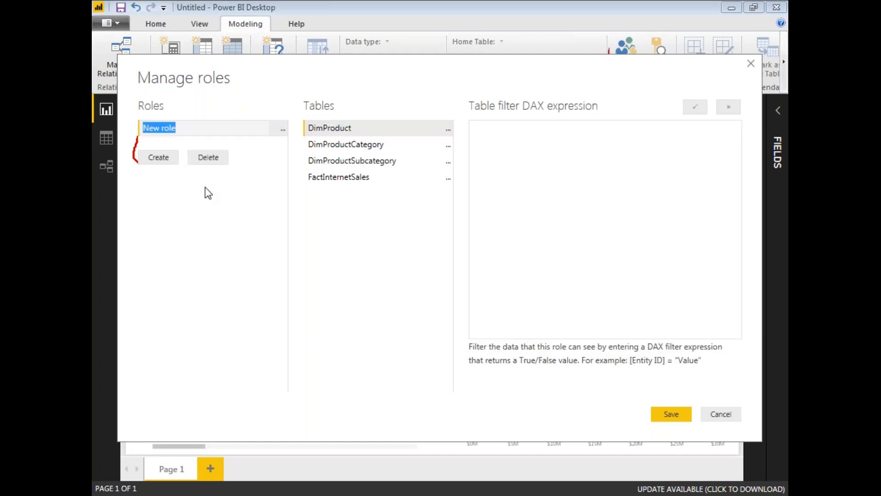
left_click(183, 130)
left_click_drag(183, 130, 149, 131)
type("Bikes")
Filter the DimProductCategory table for the Bikes role with [EnglishProductCategoryName] = "Bikes" and save the role.
left_click(449, 148)
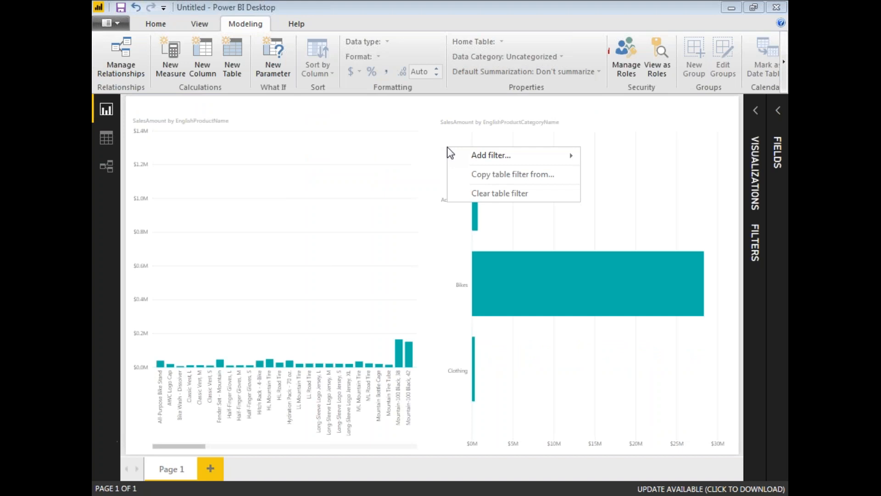
mouse_move(487, 157)
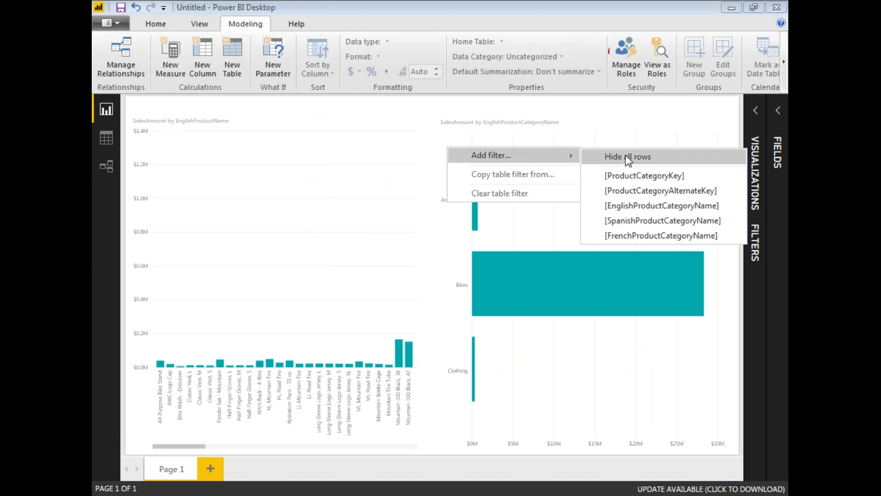
left_click(638, 204)
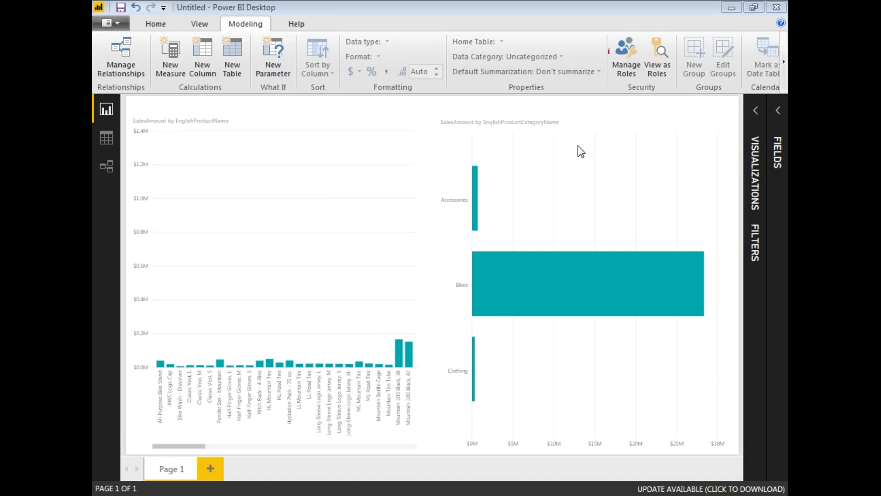
left_click(627, 67)
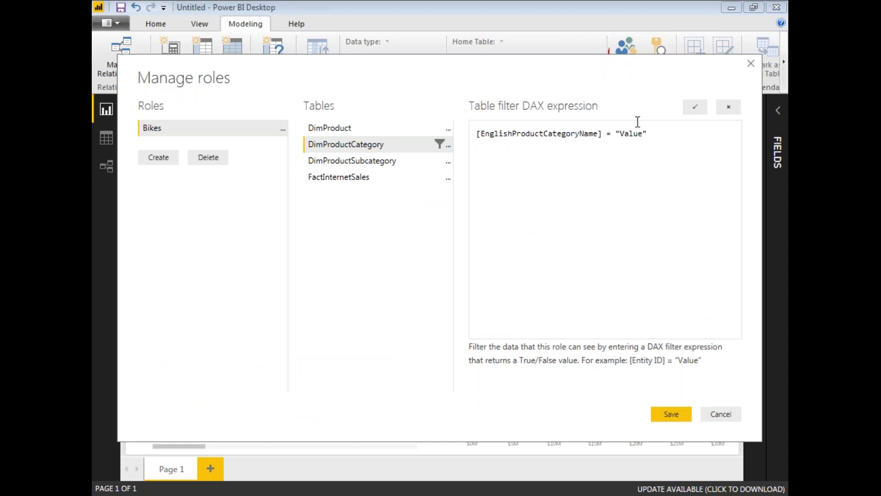
double_click(629, 134)
type("Bikes")
left_click(671, 416)
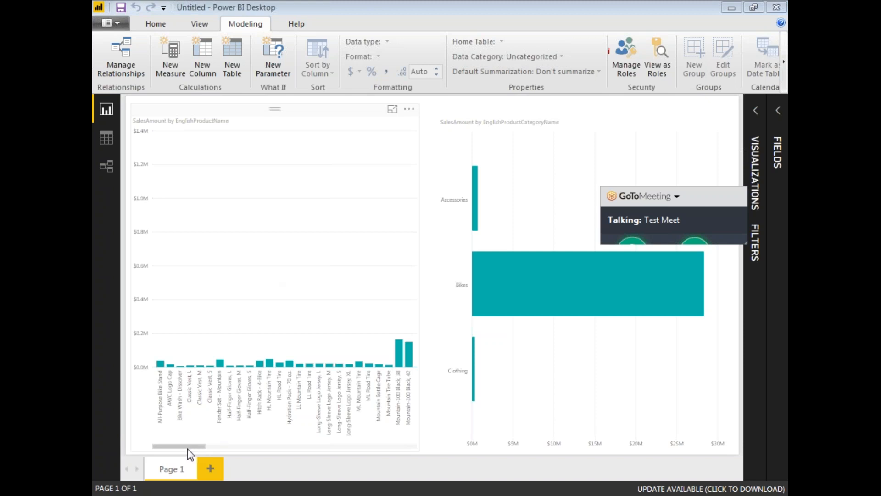
Review the products and categories shown in the two sales charts without any role applied.
left_click_drag(189, 447, 267, 446)
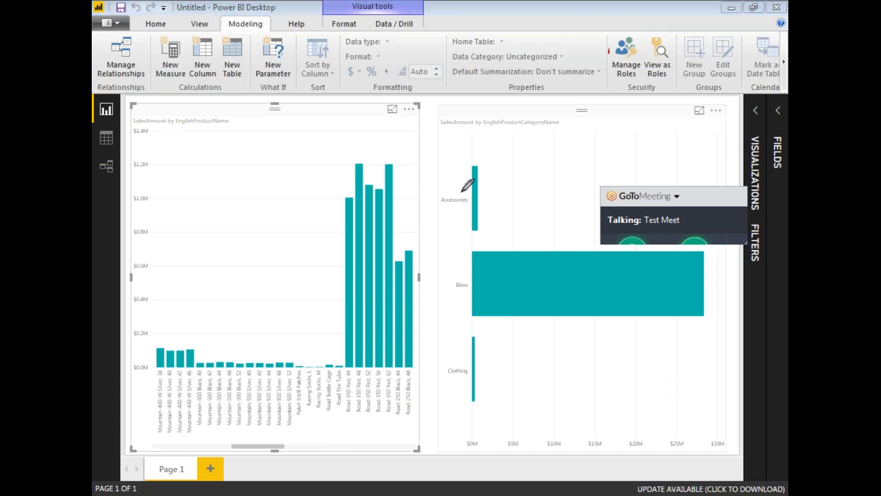
mouse_move(437, 179)
left_mouse_down()
mouse_move(431, 307)
mouse_move(440, 383)
mouse_move(474, 188)
mouse_move(461, 174)
left_mouse_up()
mouse_move(153, 366)
left_mouse_down()
mouse_move(146, 420)
mouse_move(340, 443)
mouse_move(415, 380)
mouse_move(155, 364)
left_mouse_up()
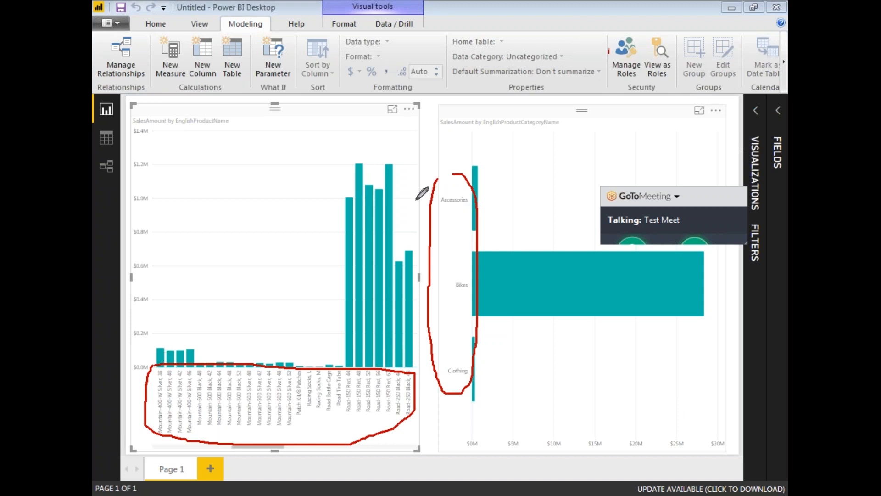
mouse_move(644, 38)
left_mouse_down()
mouse_move(627, 105)
mouse_move(609, 51)
mouse_move(640, 34)
mouse_move(645, 92)
mouse_move(675, 58)
mouse_move(666, 37)
mouse_move(650, 41)
left_mouse_up()
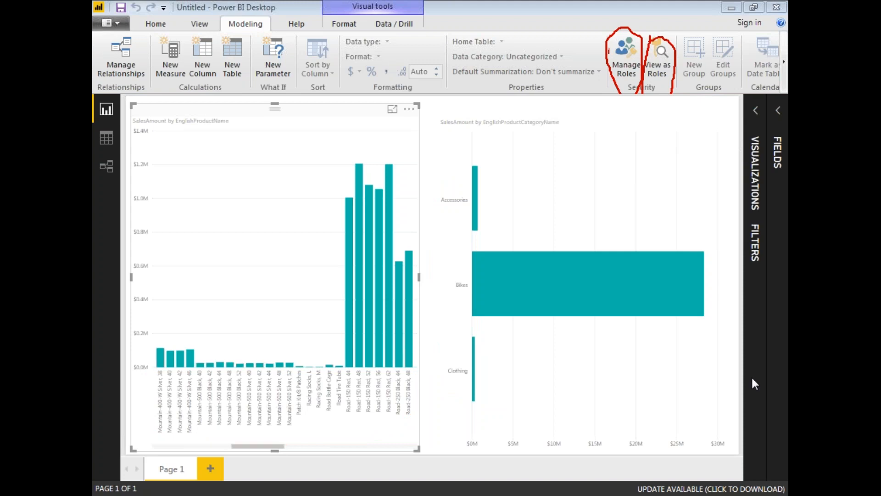
View the report as the Bikes role.
left_click(658, 55)
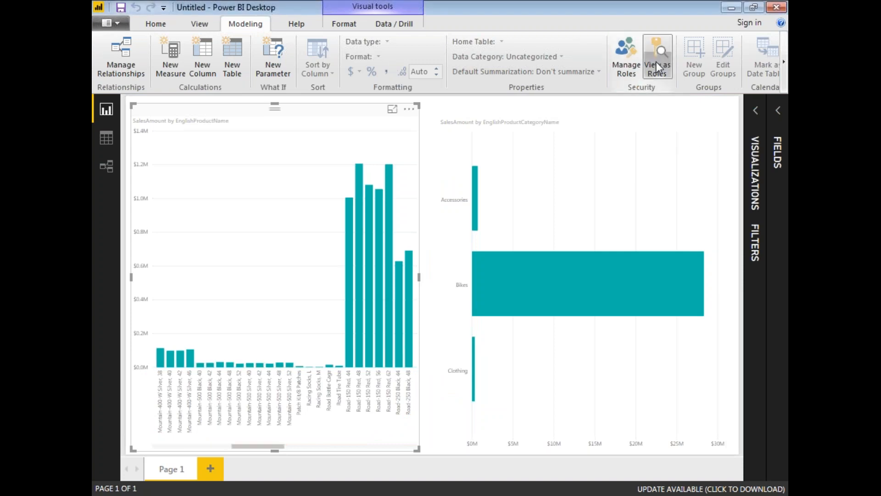
left_click(659, 55)
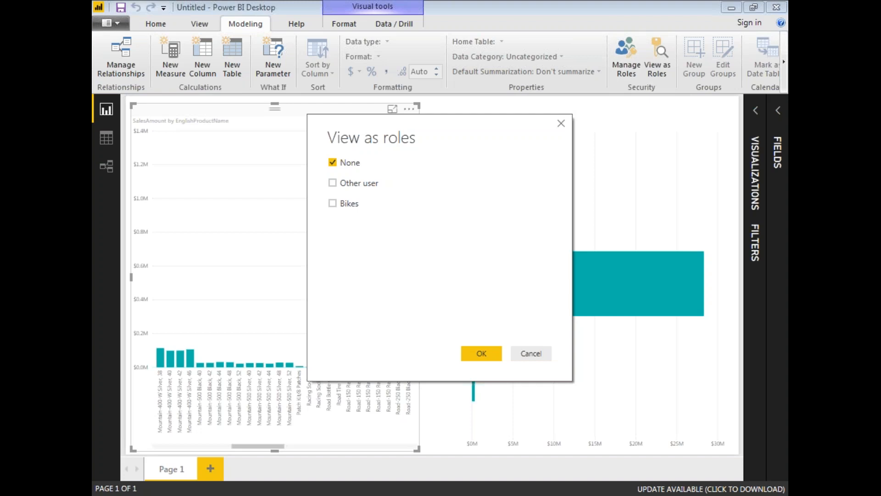
key("ctrl+shift+d")
mouse_move(337, 154)
left_mouse_down()
mouse_move(324, 166)
mouse_move(345, 171)
mouse_move(362, 155)
left_mouse_up()
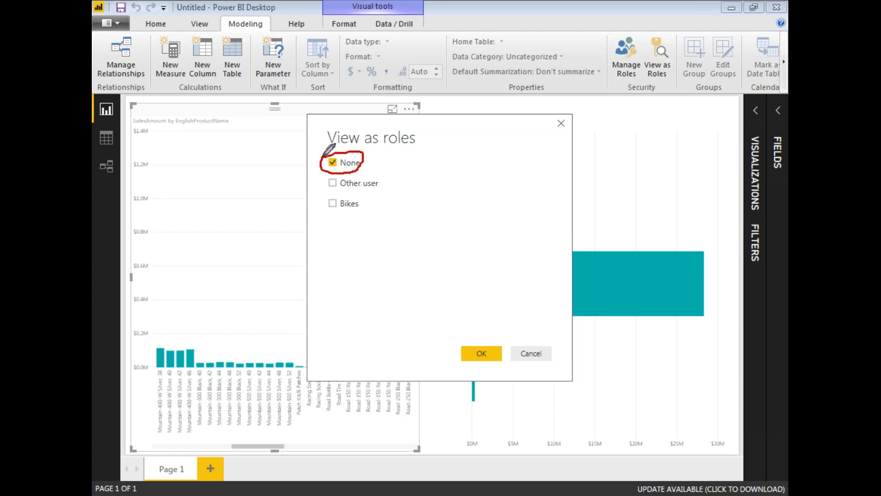
mouse_move(331, 198)
left_mouse_down()
mouse_move(355, 220)
mouse_move(363, 203)
left_mouse_up()
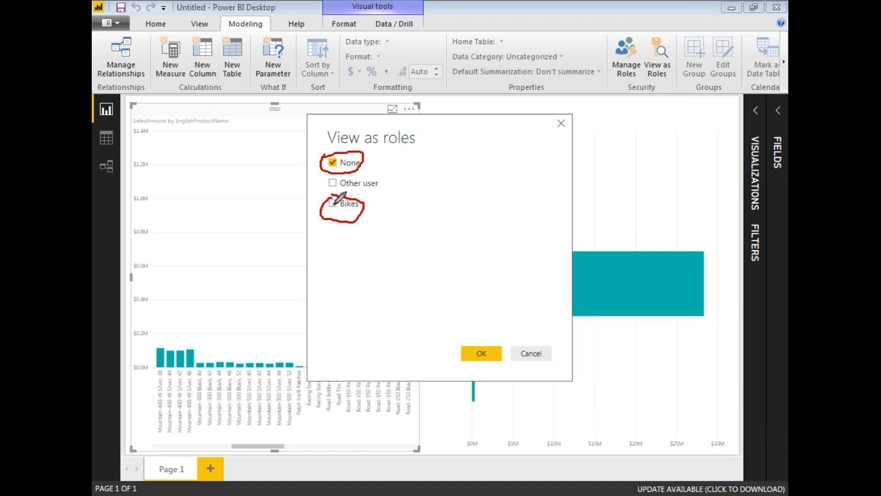
left_click_drag(331, 208, 384, 170)
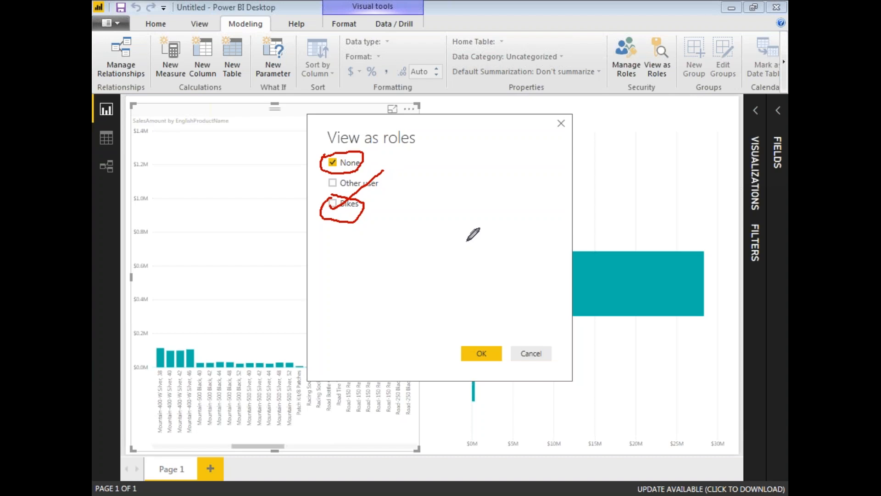
left_click(746, 379)
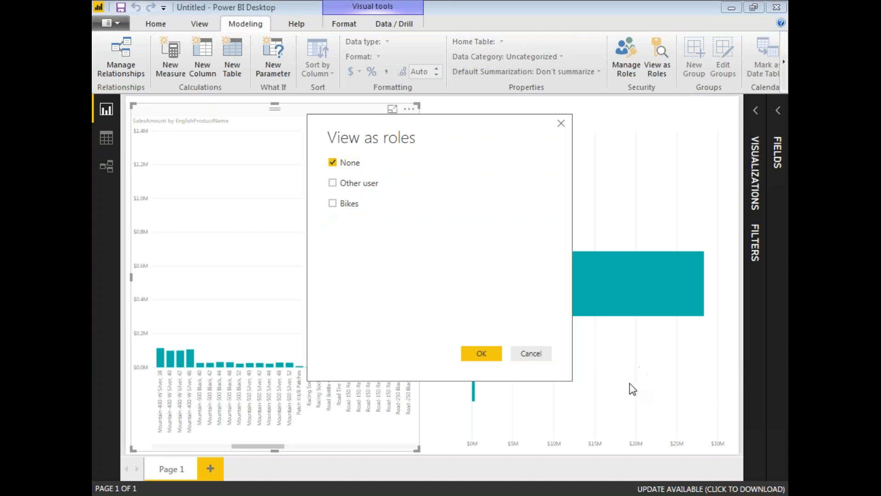
left_click(333, 203)
left_click(472, 354)
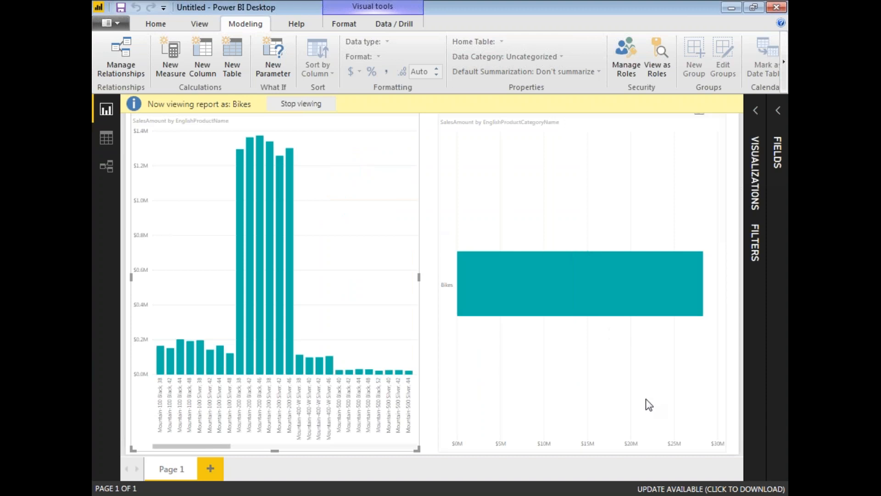
Examine which product categories and products both sales charts show under the Bikes role.
mouse_move(652, 386)
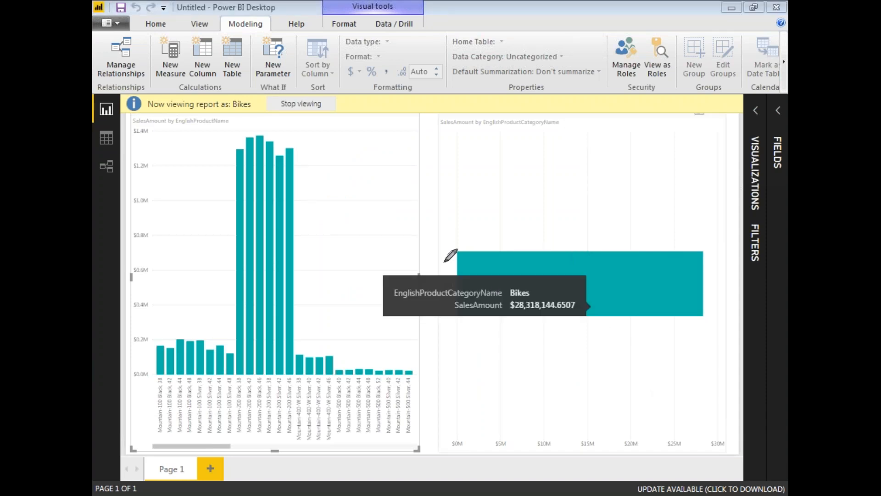
mouse_move(431, 255)
left_mouse_down()
mouse_move(433, 328)
mouse_move(475, 318)
mouse_move(440, 228)
mouse_move(429, 238)
left_mouse_up()
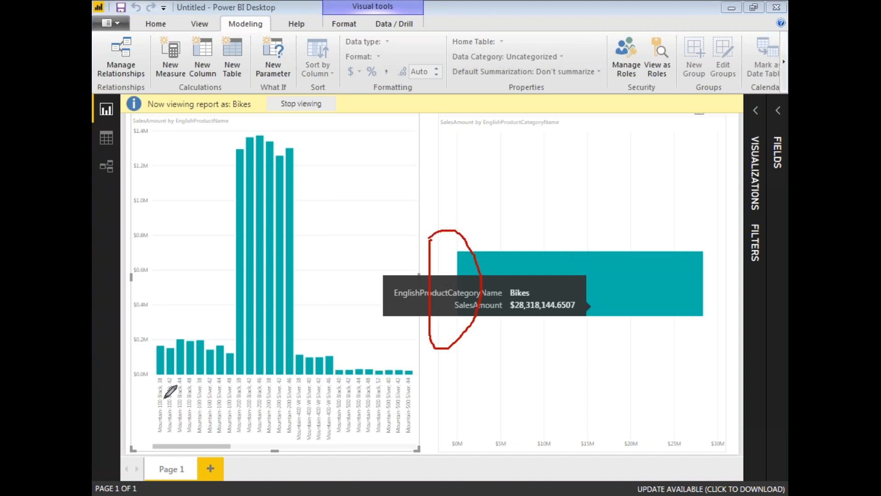
mouse_move(152, 381)
left_mouse_down()
mouse_move(157, 416)
mouse_move(356, 431)
mouse_move(424, 380)
mouse_move(406, 376)
left_mouse_up()
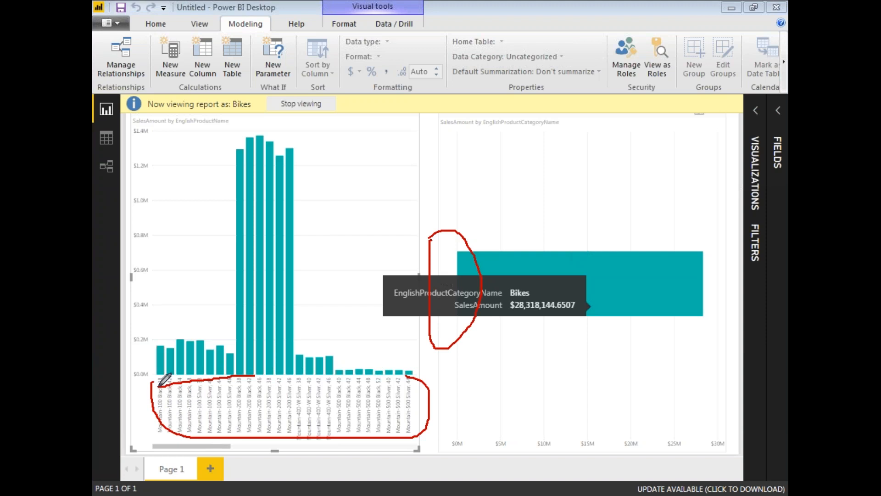
key("Escape")
left_click_drag(216, 444, 348, 449)
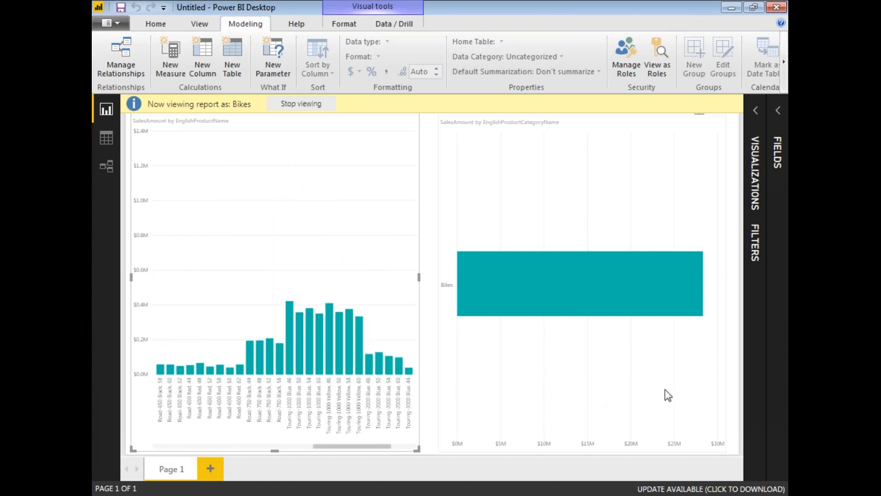
mouse_move(433, 250)
left_mouse_down()
mouse_move(439, 379)
mouse_move(455, 310)
mouse_move(436, 224)
left_mouse_up()
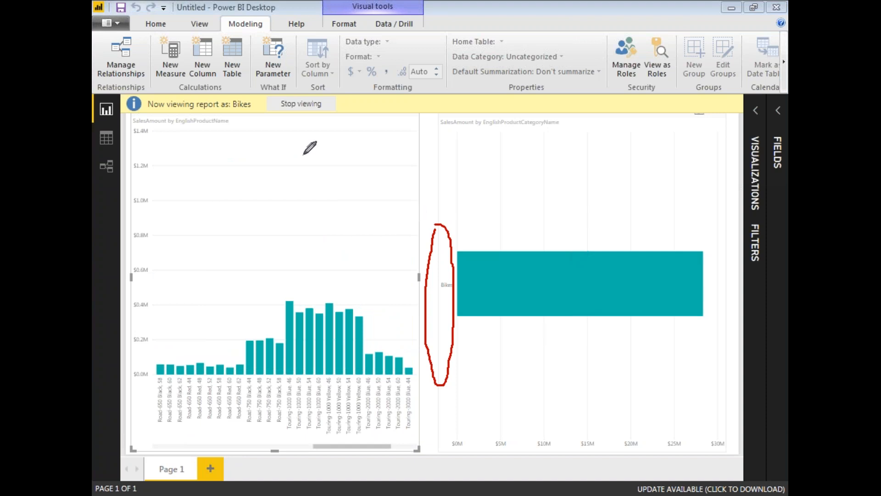
mouse_move(127, 99)
left_mouse_down()
mouse_move(136, 147)
mouse_move(182, 142)
left_mouse_up()
left_click_drag(189, 142, 253, 133)
left_click_drag(347, 87, 123, 97)
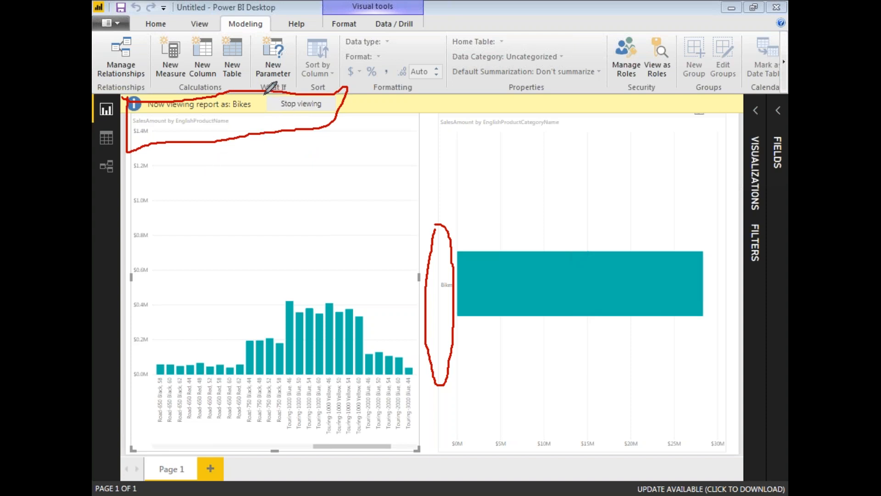
mouse_move(285, 128)
left_mouse_down()
mouse_move(327, 122)
mouse_move(305, 88)
mouse_move(271, 87)
mouse_move(263, 133)
left_mouse_up()
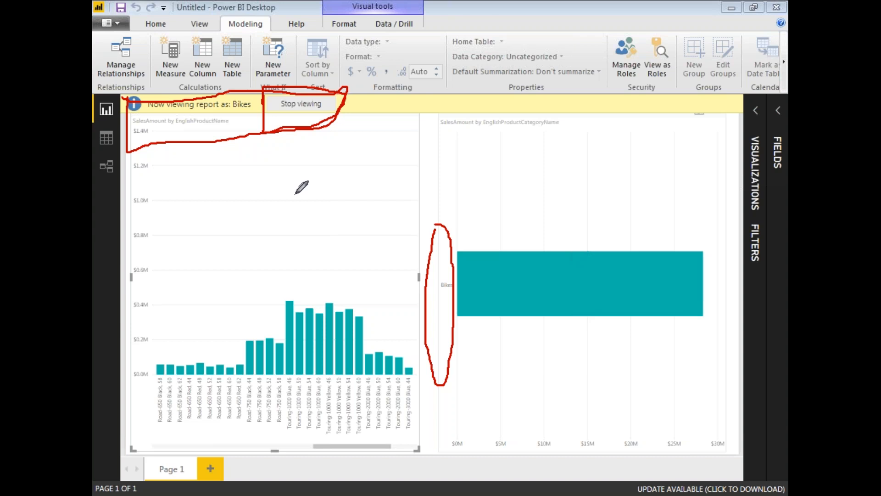
key("Escape")
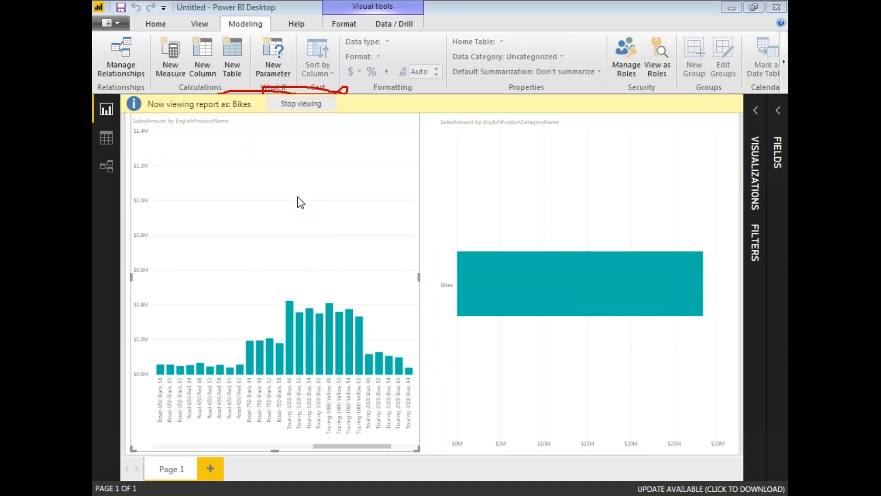
left_click(269, 478)
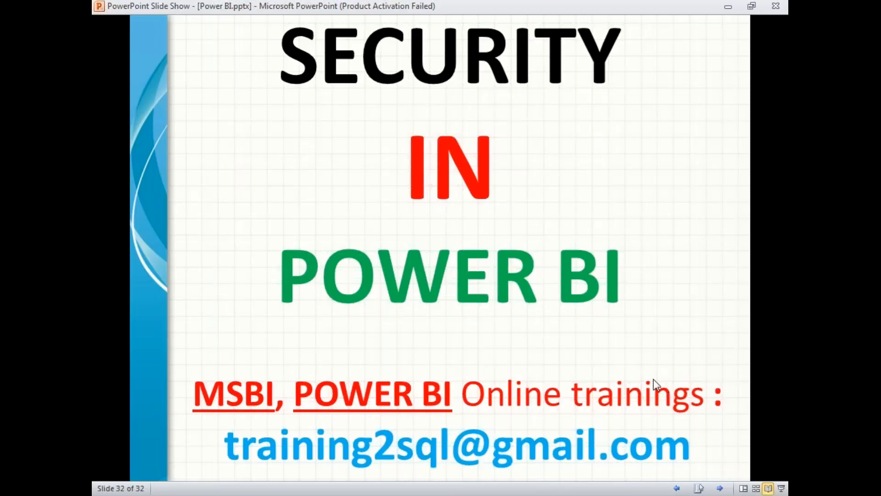
key("ctrl+p")
mouse_move(217, 431)
left_mouse_down()
mouse_move(223, 472)
mouse_move(260, 471)
left_mouse_up()
mouse_move(687, 459)
left_mouse_down()
mouse_move(645, 429)
mouse_move(509, 417)
mouse_move(233, 420)
mouse_move(209, 435)
left_mouse_up()
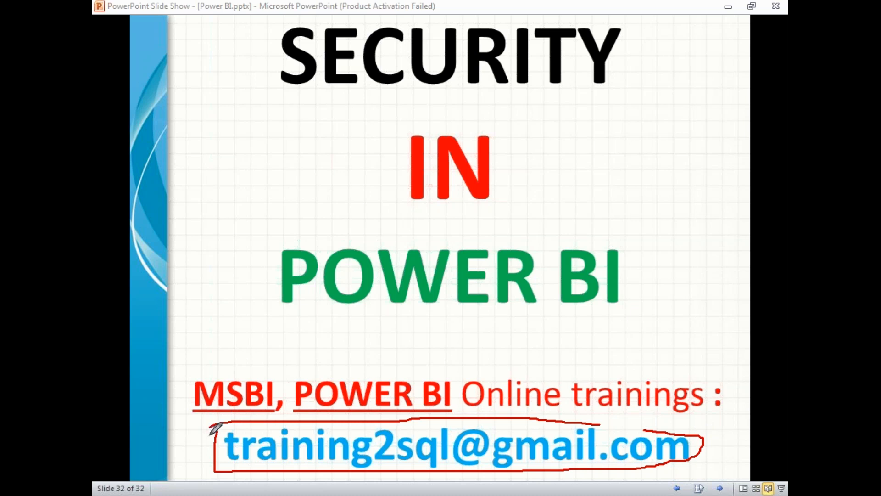
mouse_move(182, 356)
left_mouse_down()
mouse_move(183, 408)
mouse_move(456, 408)
left_mouse_up()
left_click_drag(515, 408, 597, 409)
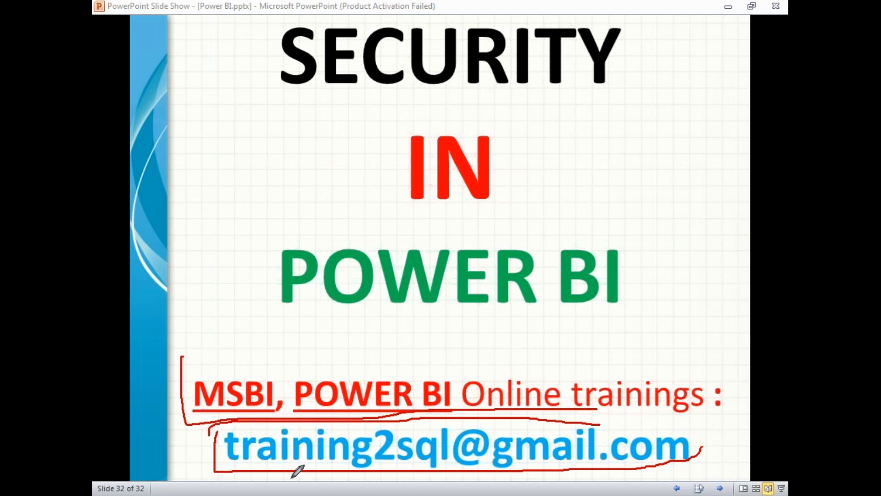
Switch back to Power BI Desktop and stop viewing the report as the Bikes role.
mouse_move(278, 495)
left_click(278, 478)
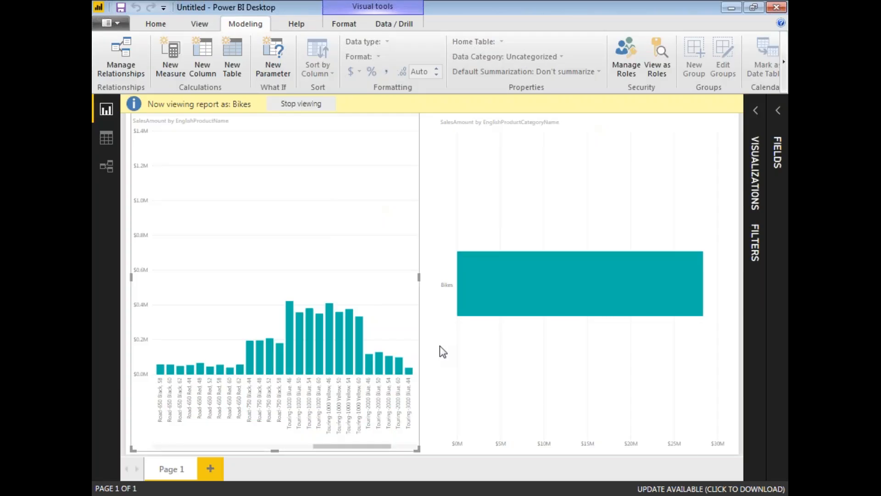
left_click(288, 106)
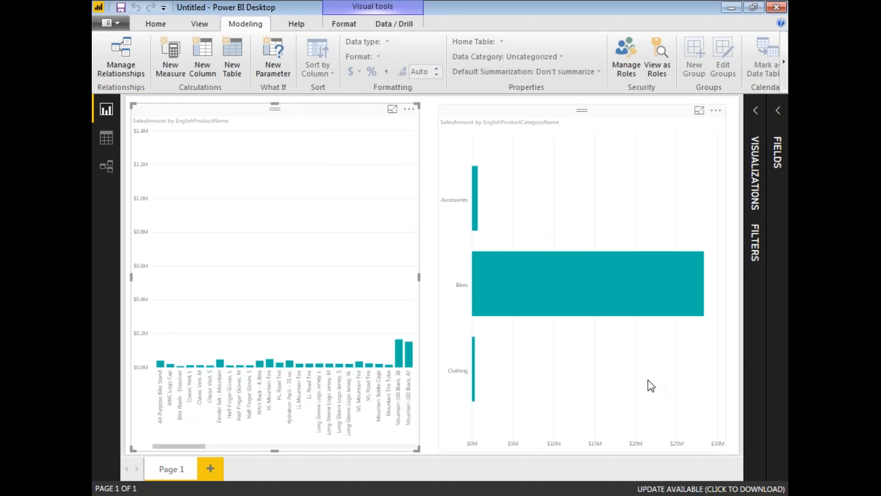
key("ctrl+2")
mouse_move(435, 165)
left_mouse_down()
mouse_move(427, 261)
mouse_move(450, 420)
mouse_move(498, 365)
mouse_move(449, 159)
left_mouse_up()
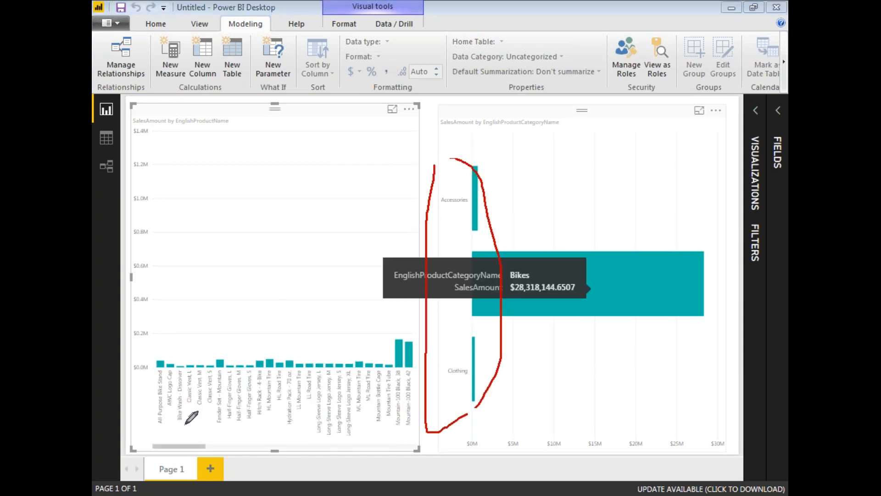
key("Escape")
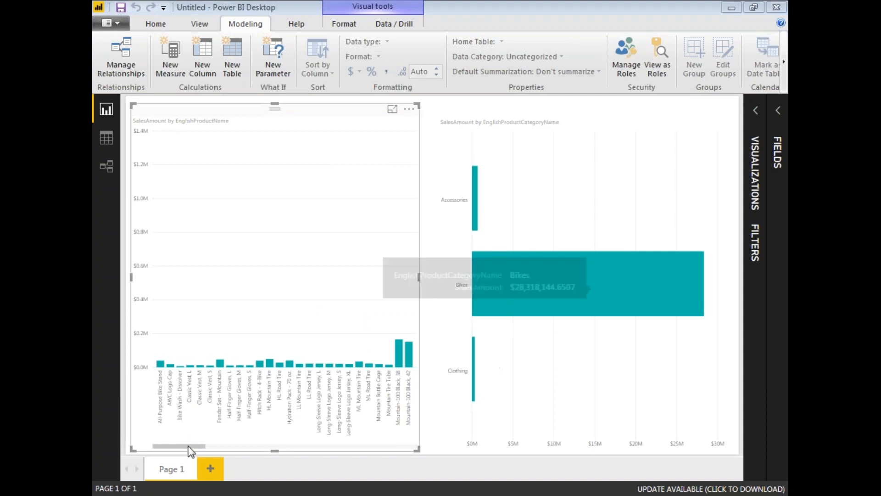
Examine the products in the SalesAmount by EnglishProductName chart in focus mode, then return to the report page and deselect the chart.
mouse_move(190, 446)
left_mouse_down()
mouse_move(394, 444)
mouse_move(164, 450)
mouse_move(381, 434)
mouse_move(177, 434)
left_mouse_up()
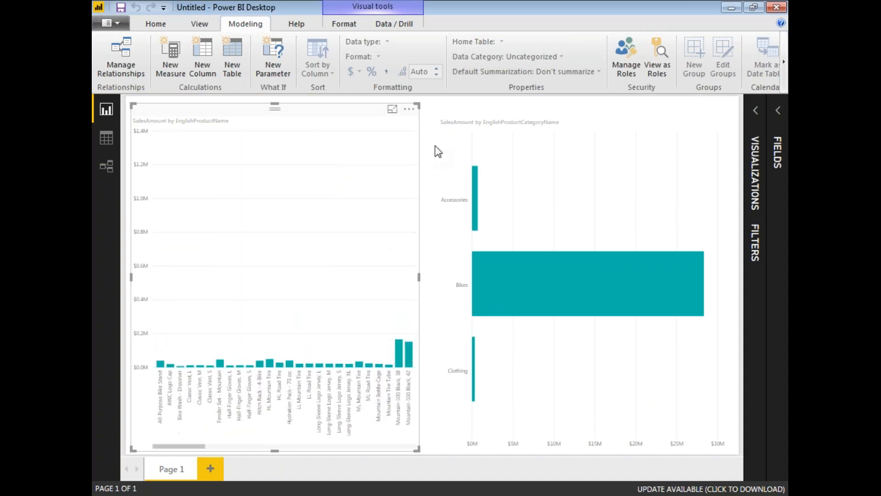
left_click(392, 111)
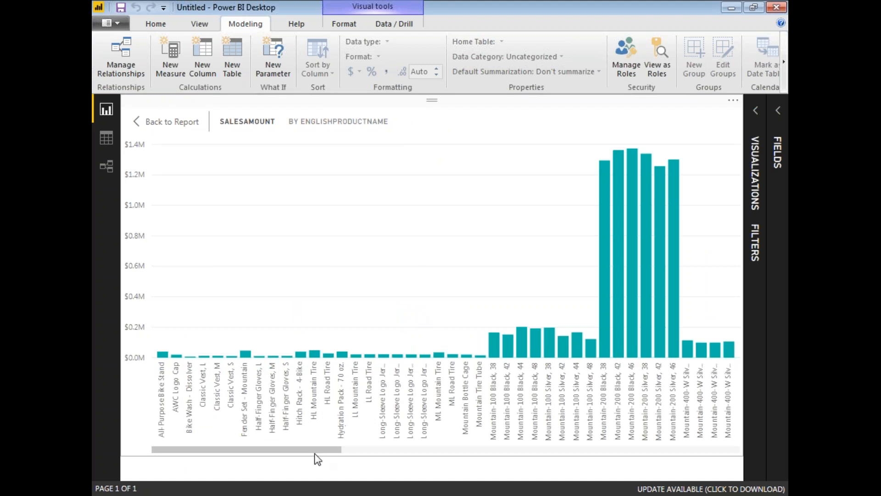
left_click(182, 123)
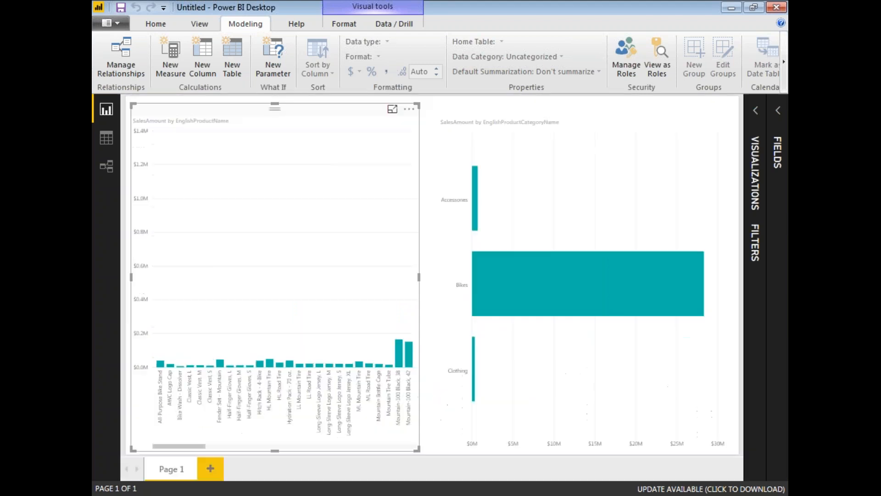
left_click(430, 108)
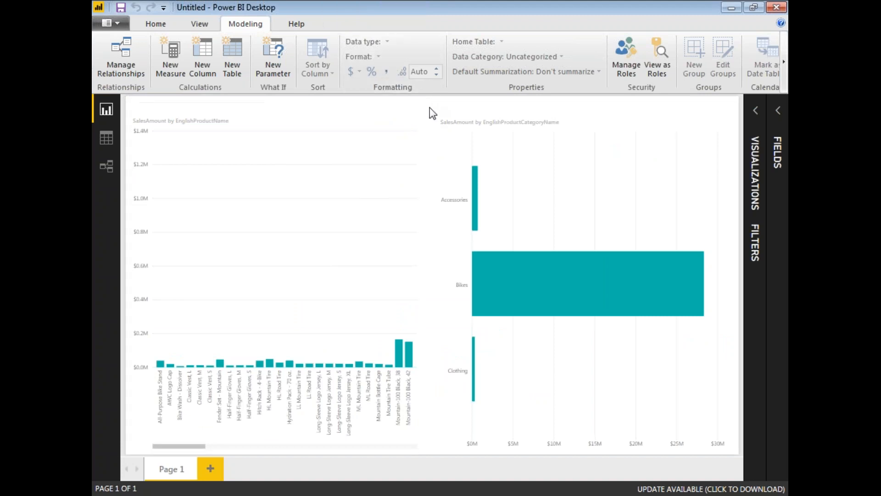